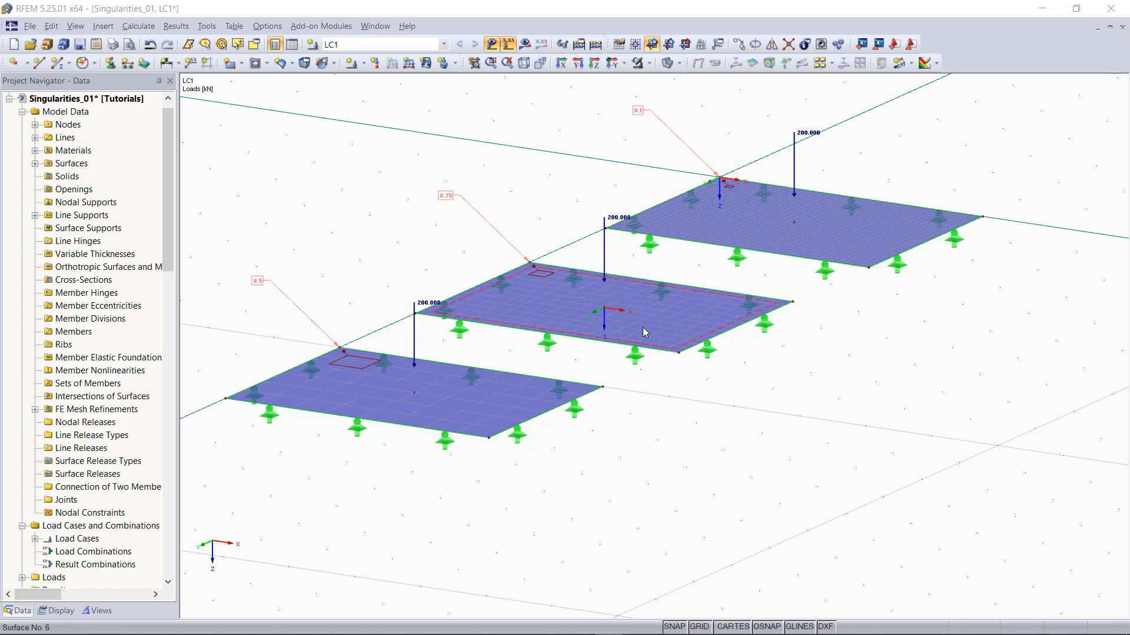
Inspect the FE mesh refinement assigned to the middle plate and leave it unmodified.
right_click(644, 333)
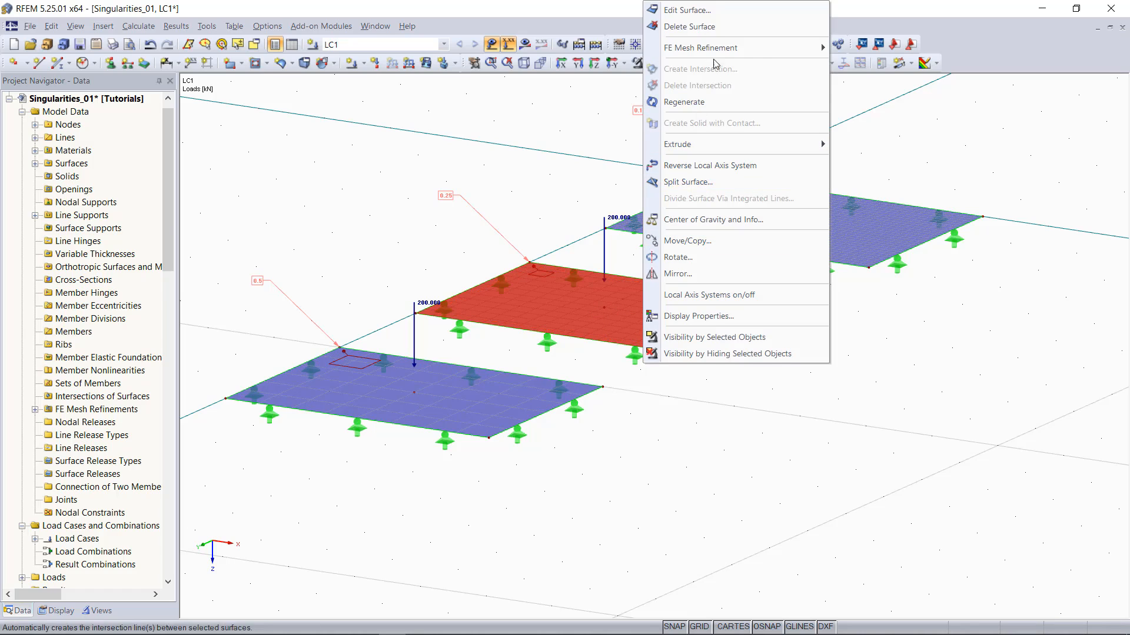
mouse_move(744, 57)
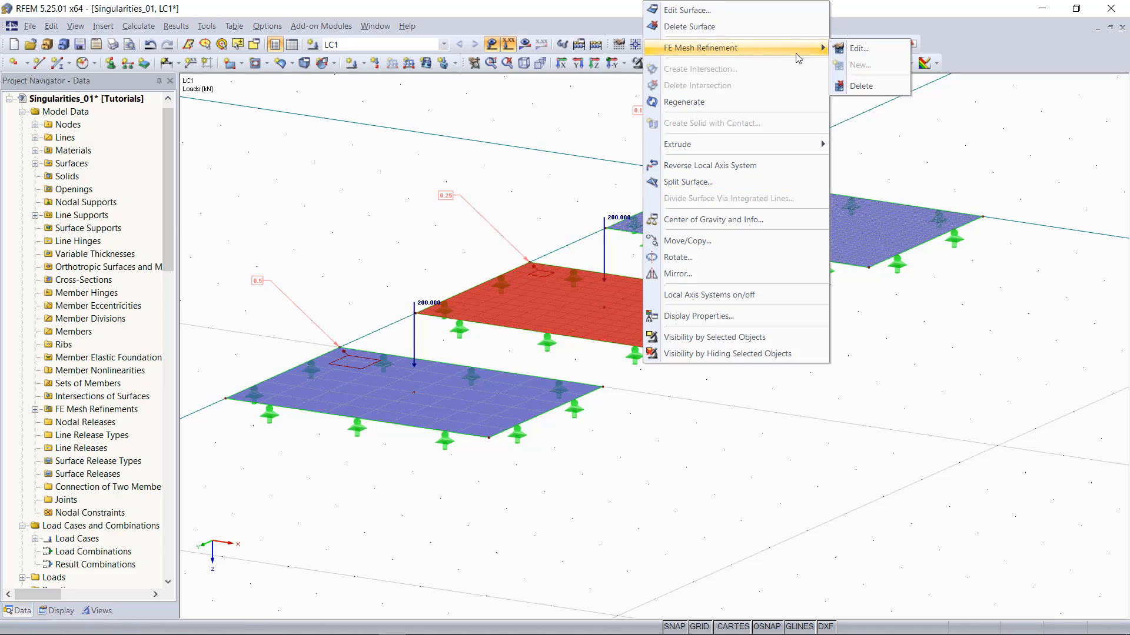
left_click(859, 48)
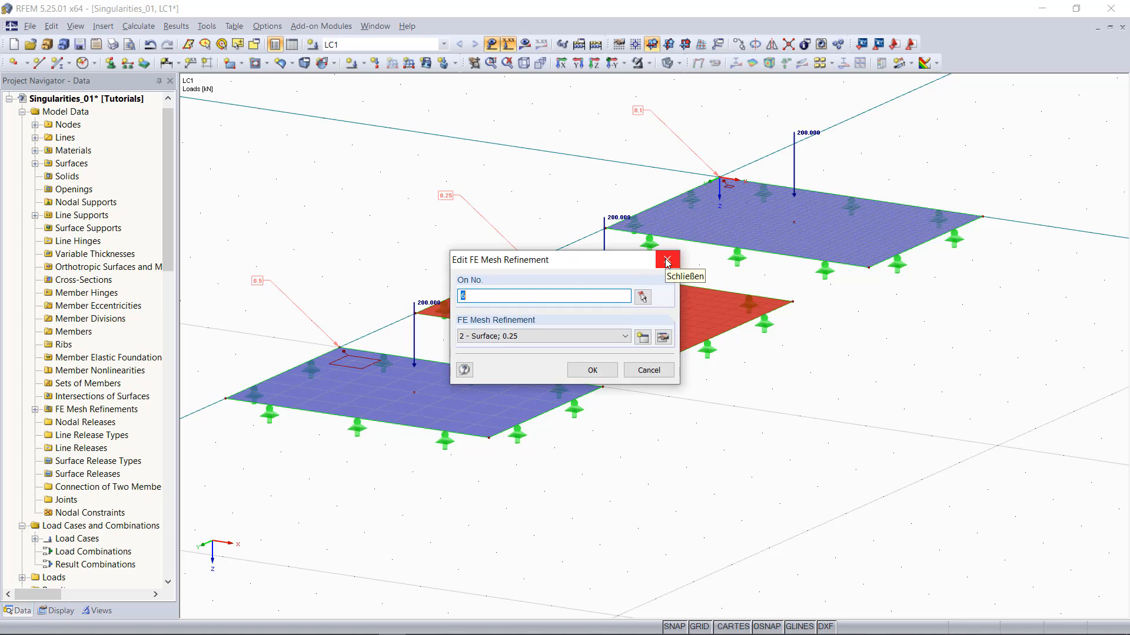
left_click(667, 260)
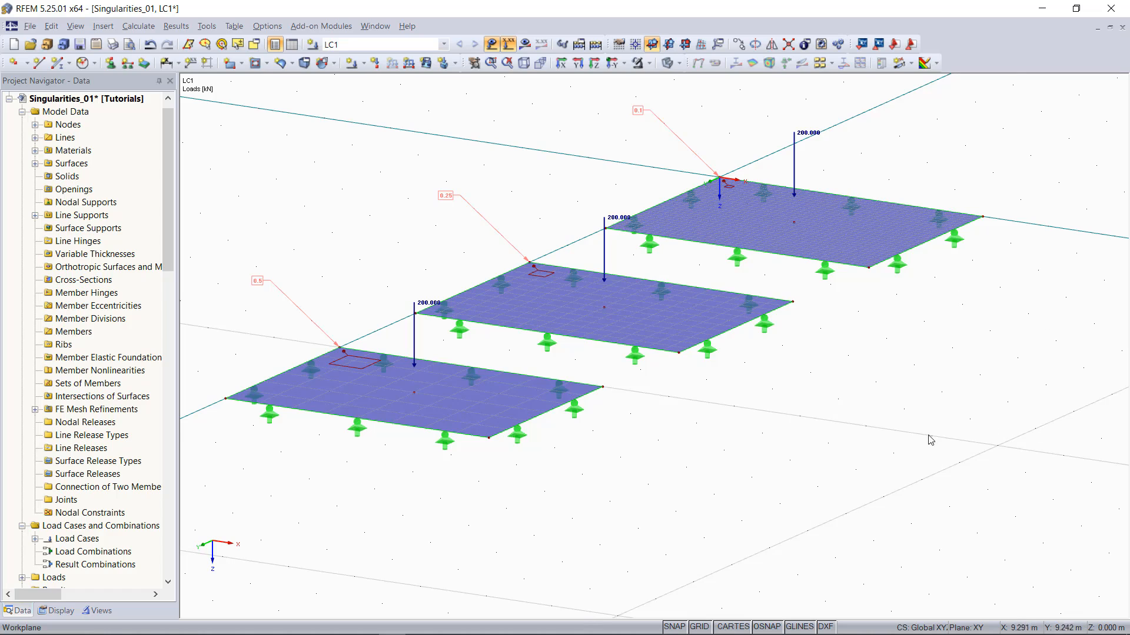
Calculate load case LC1 to get the stress results on the three plates.
left_click(524, 44)
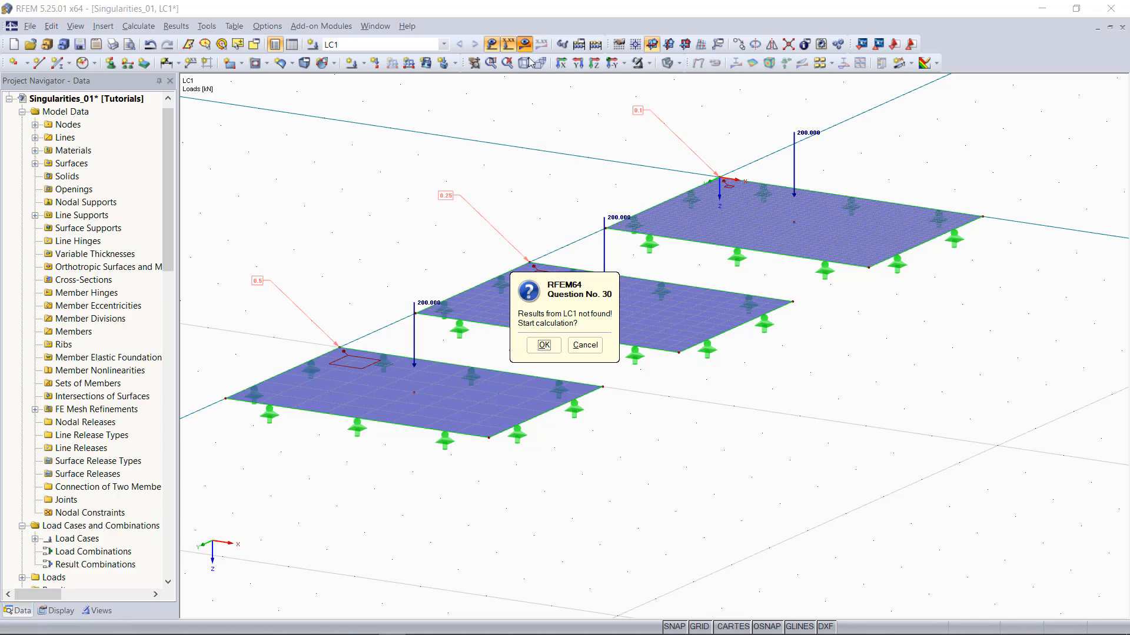
left_click(544, 345)
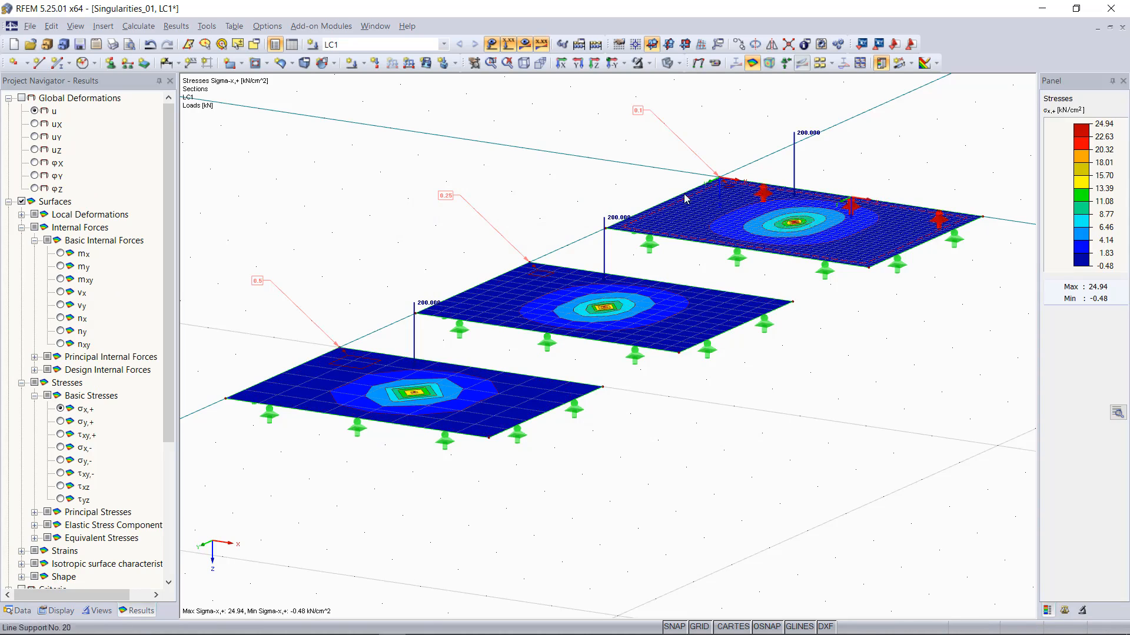
View the stress values labelled on the three plates, and switch off the result values for surfaces.
left_click(56, 611)
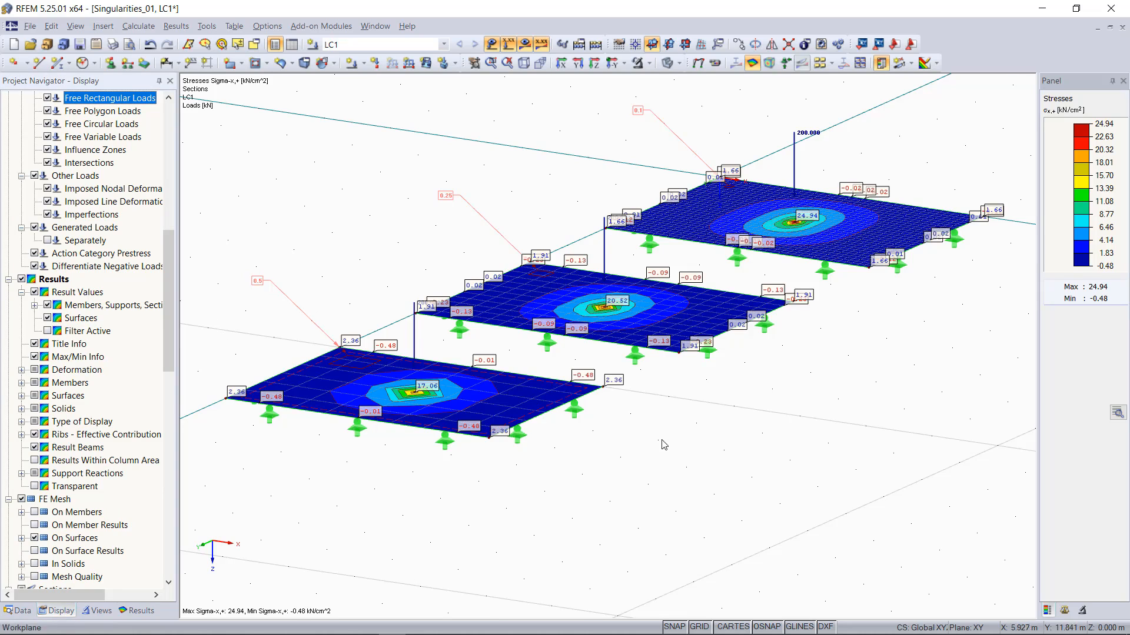
scroll(668, 448, "up", 1)
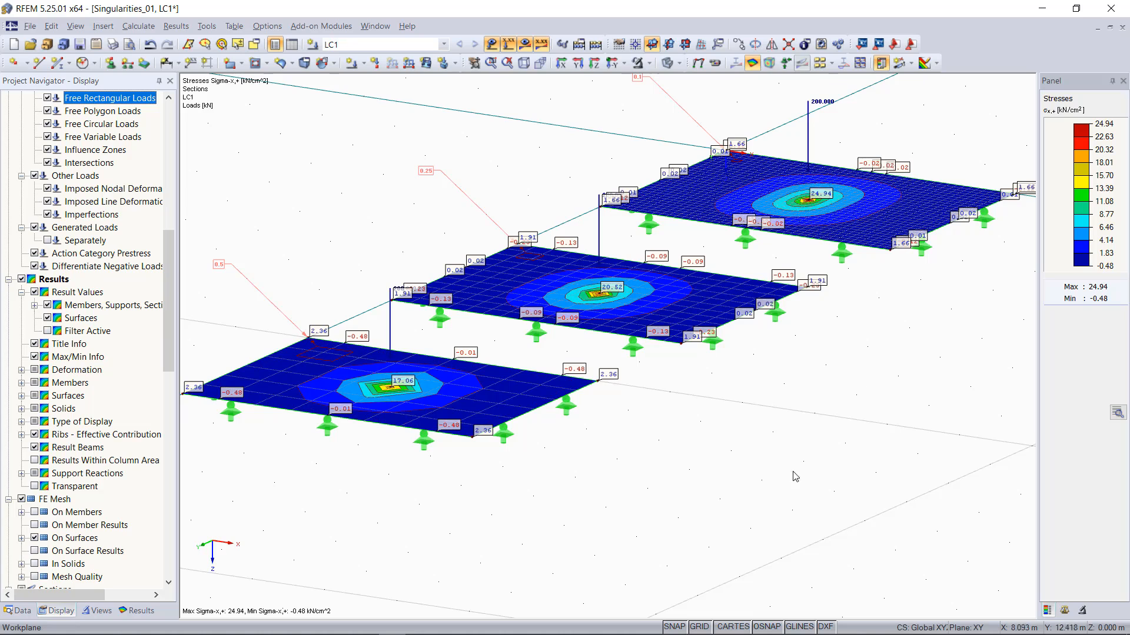
left_click(48, 317)
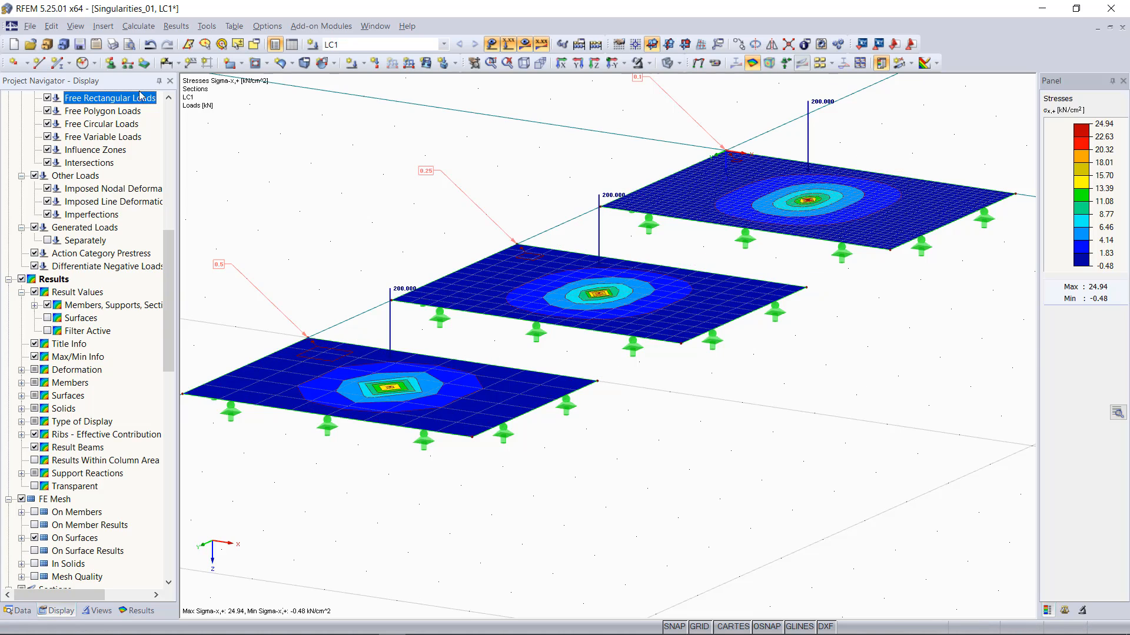
Create section 1-1 through the front plate's centre from (0, 11.5, 0) to (4, 11.5, 0) m, projected in Z, and close its result diagram.
left_click(103, 26)
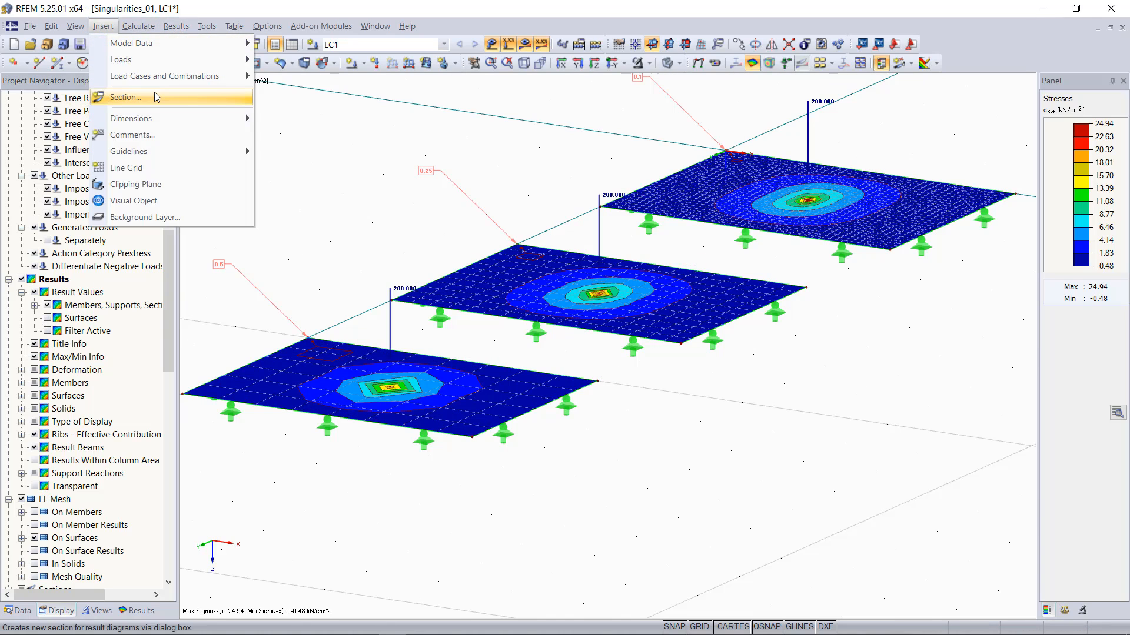
left_click(156, 97)
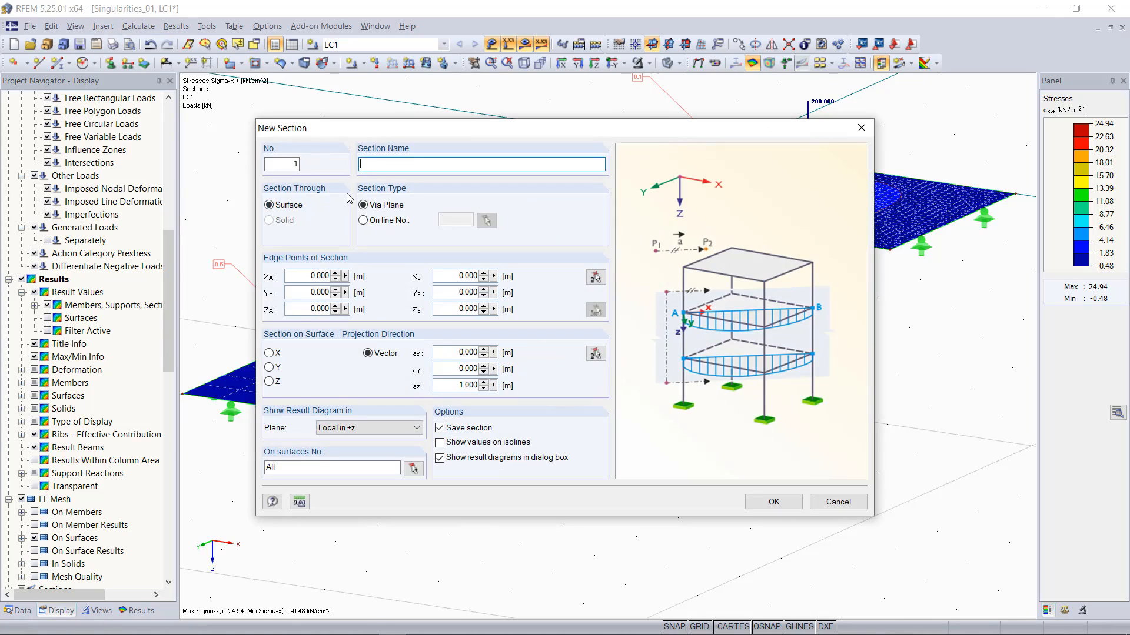
left_click(595, 277)
left_click(243, 363)
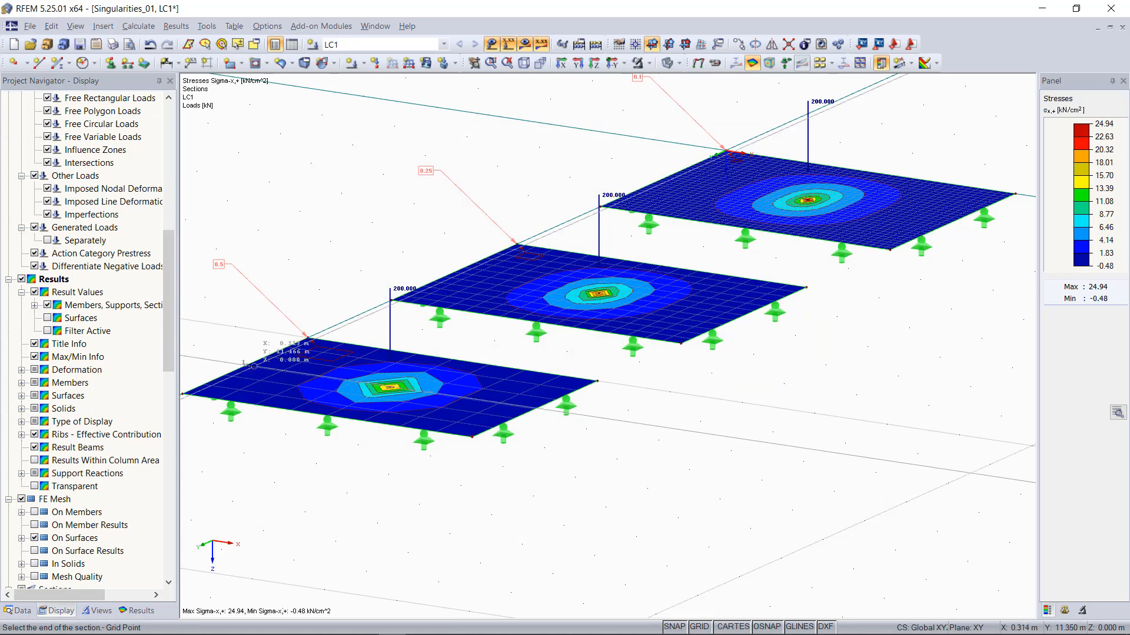
left_click(511, 407)
left_click(338, 428)
left_click(343, 450)
left_click(271, 382)
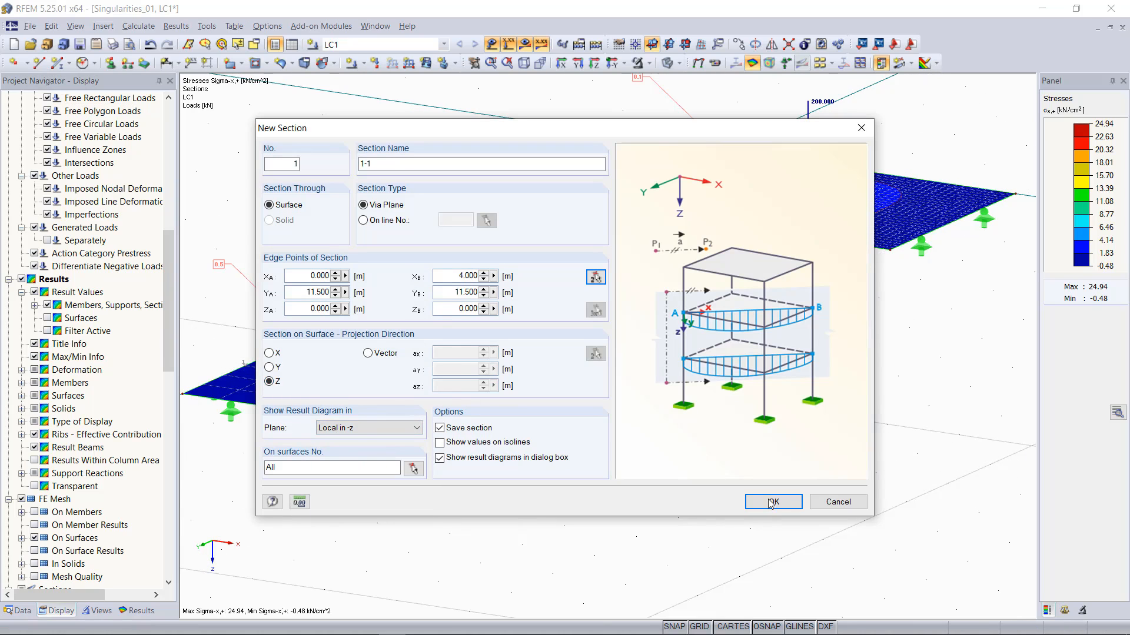
left_click(765, 502)
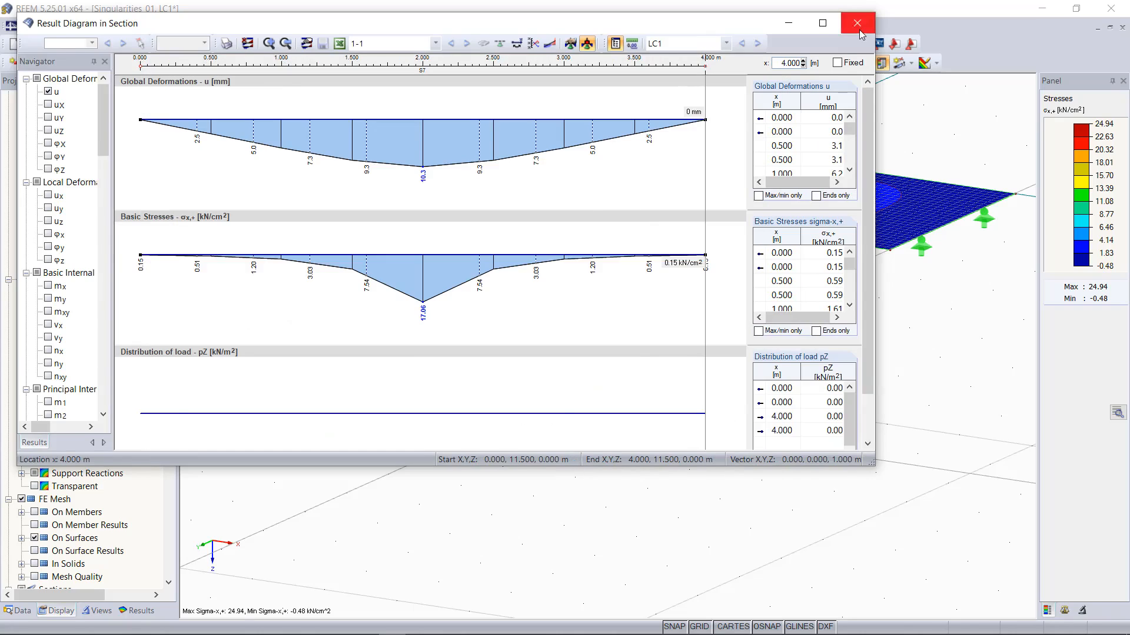
left_click(867, 21)
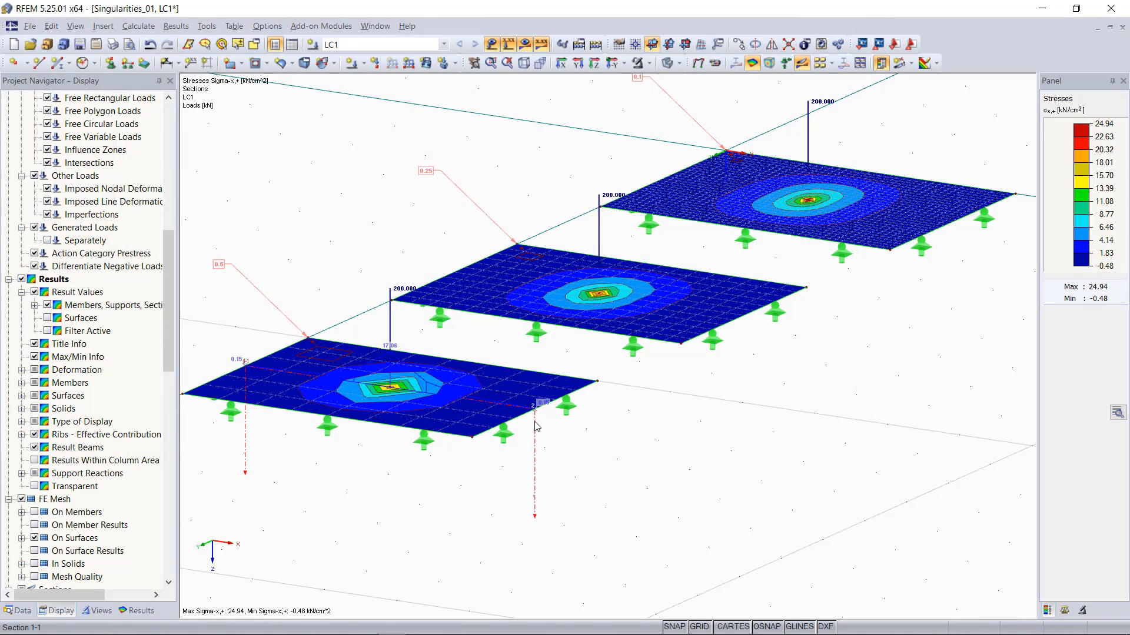
Copy section 1-1 onto the middle and rear plates so each passes through the plate's centre.
left_click_drag(534, 421, 953, 232, "ctrl")
scroll(820, 425, "down", 1)
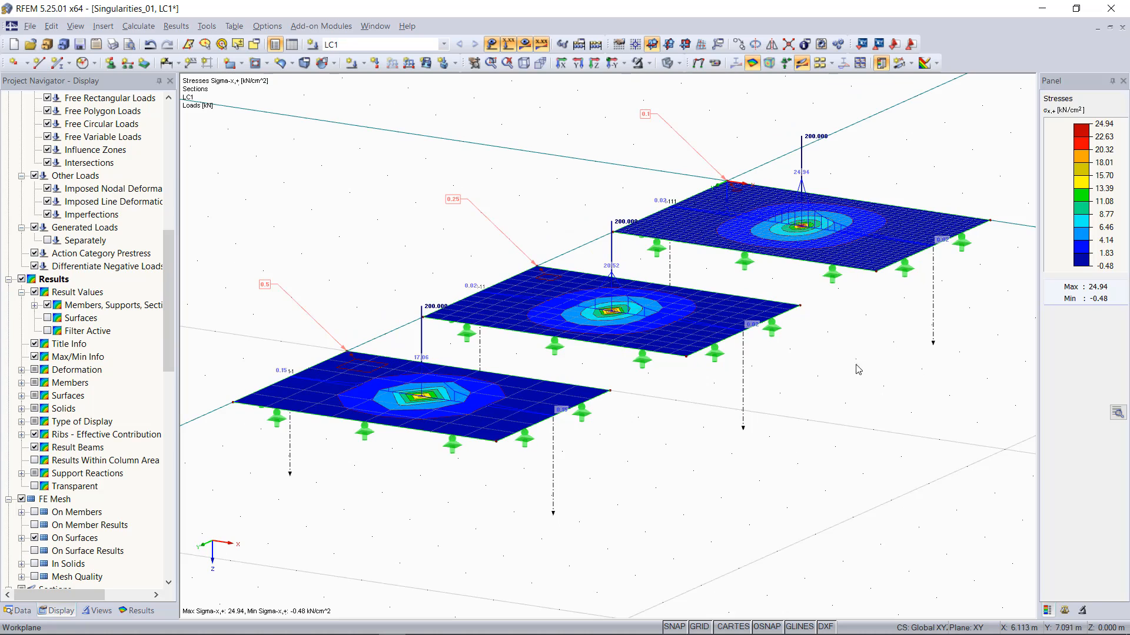
Hide the surface stress contours and the load values, keeping the section diagrams and load arrows displayed.
left_click(752, 63)
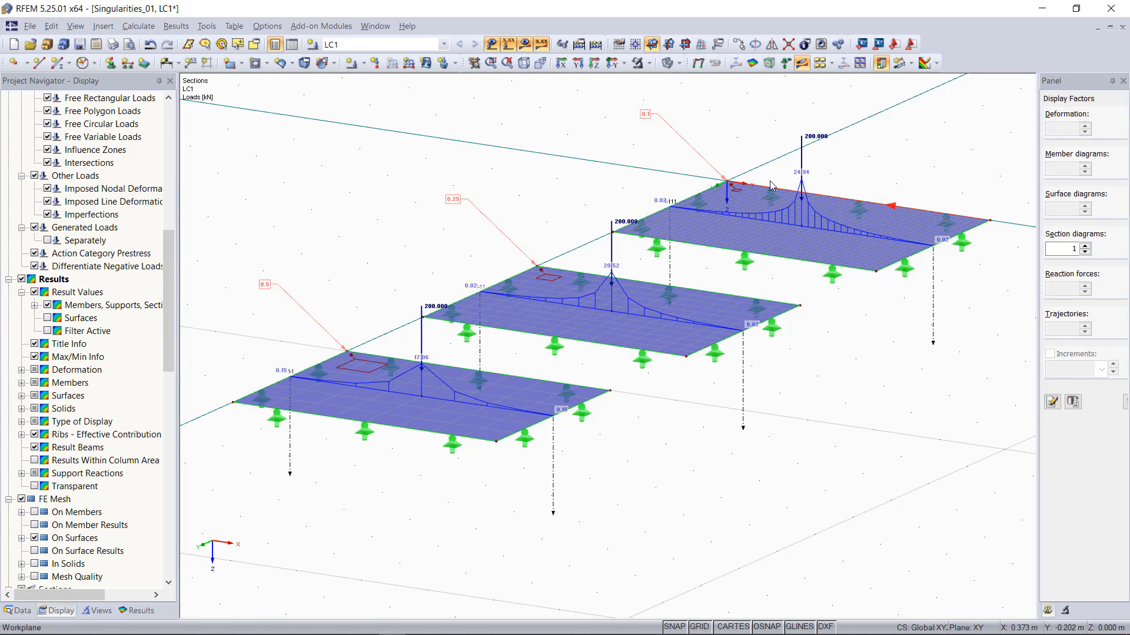
left_click(508, 44)
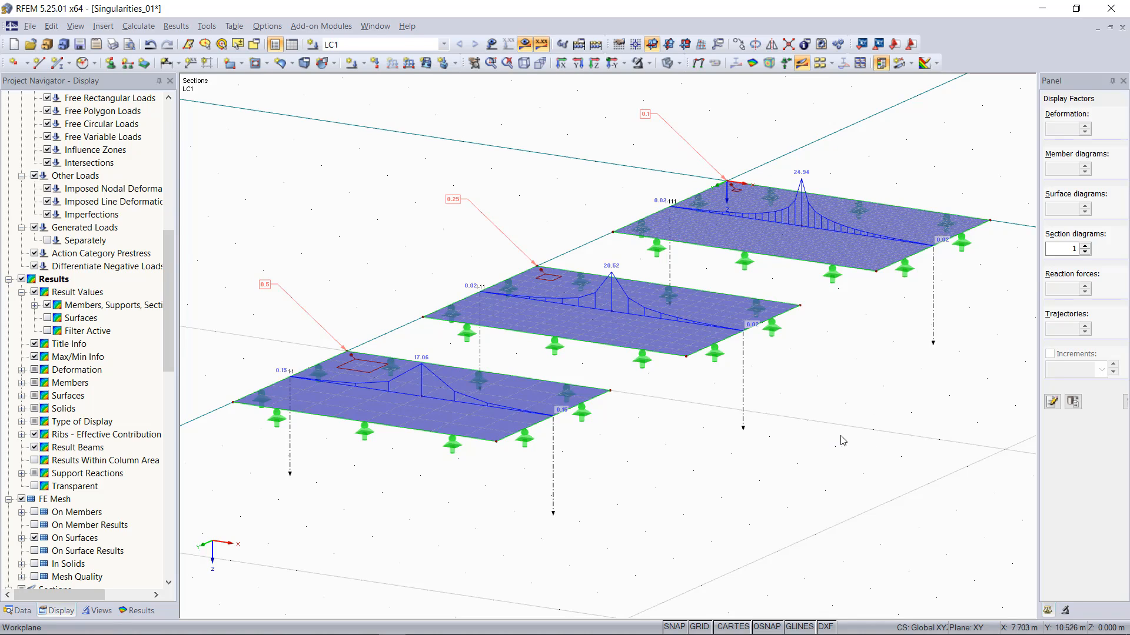
left_click(492, 44)
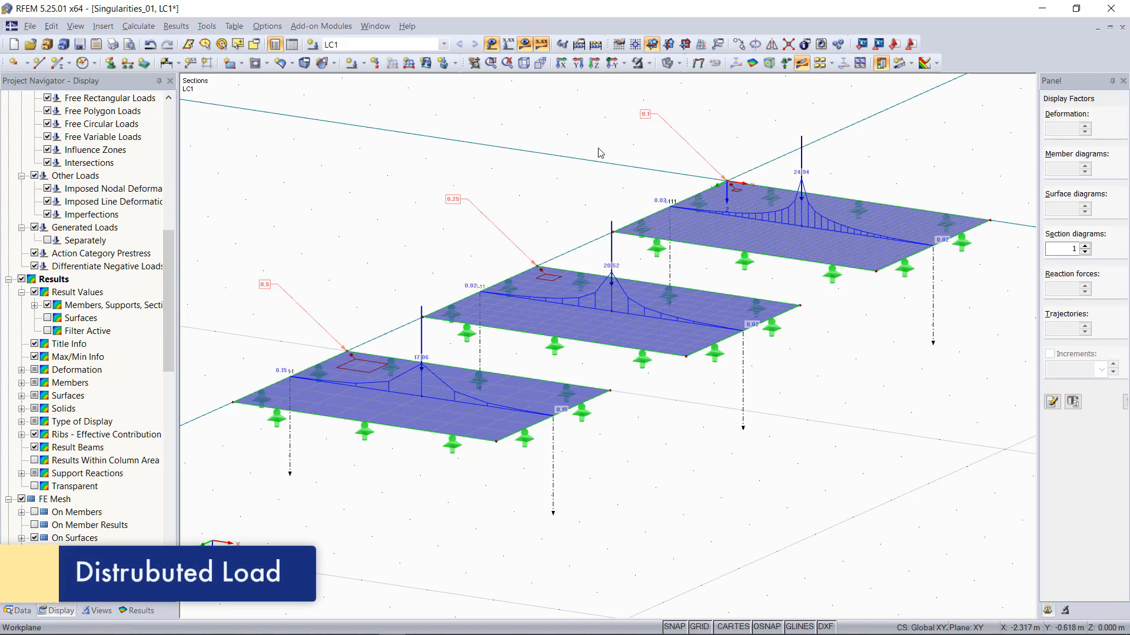
Convert the rear plate's nodal load to a free surface load with Quadrat distribution at 45°, accepting deletion of the results.
right_click(803, 148)
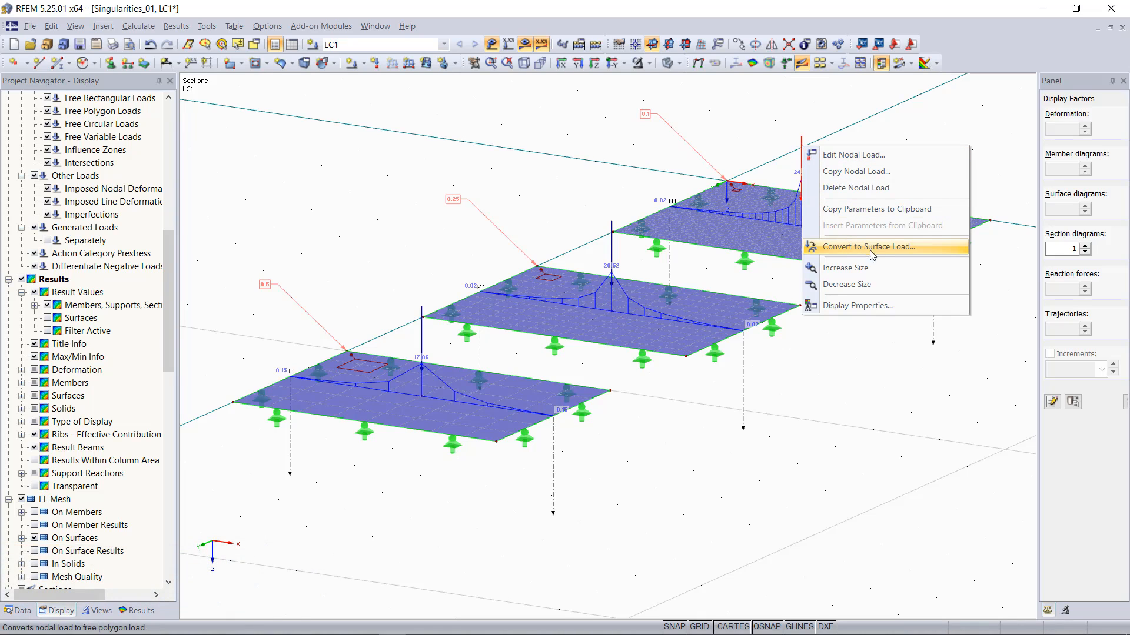
left_click(908, 249)
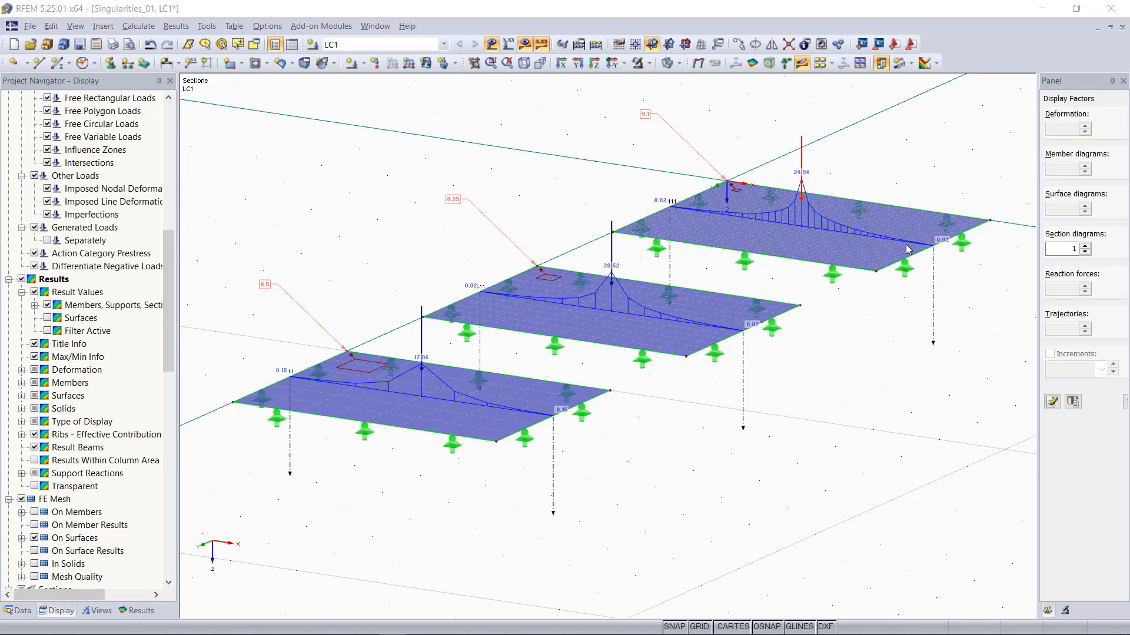
left_click(735, 476)
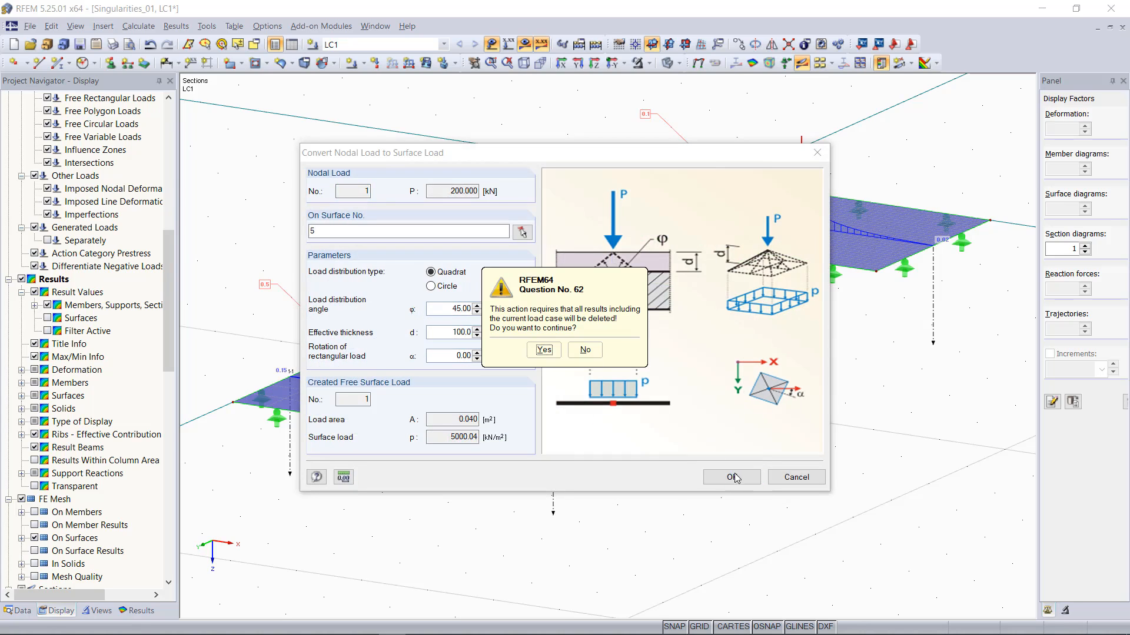
left_click(542, 352)
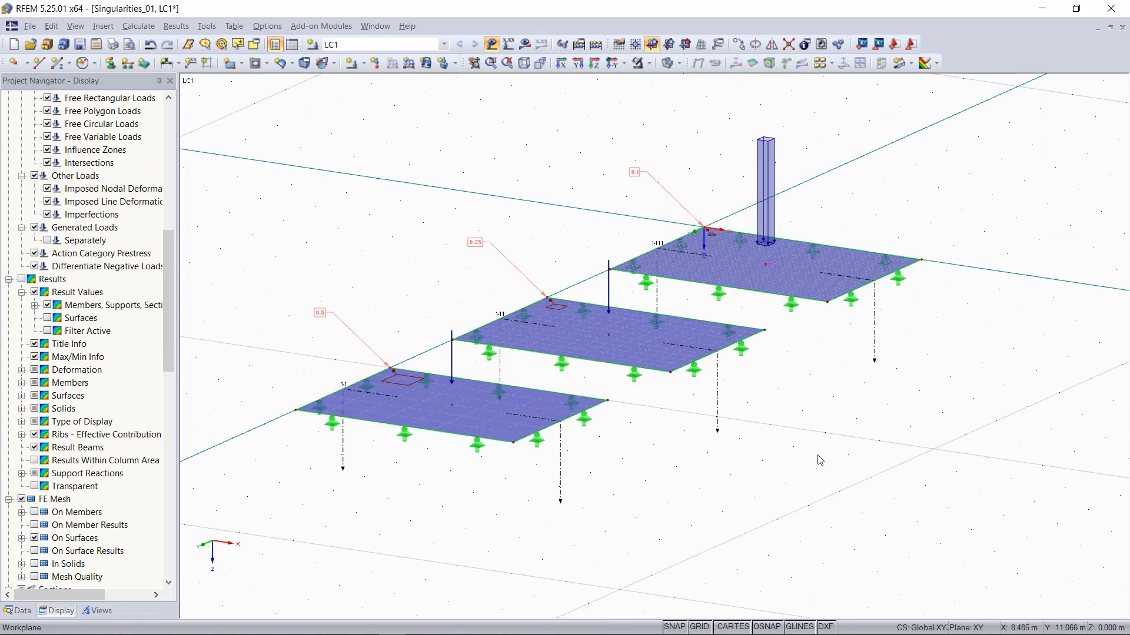
Recalculate load case LC1 with the distributed load and hide the loads to compare the section diagrams.
left_click(522, 49)
left_click(541, 349)
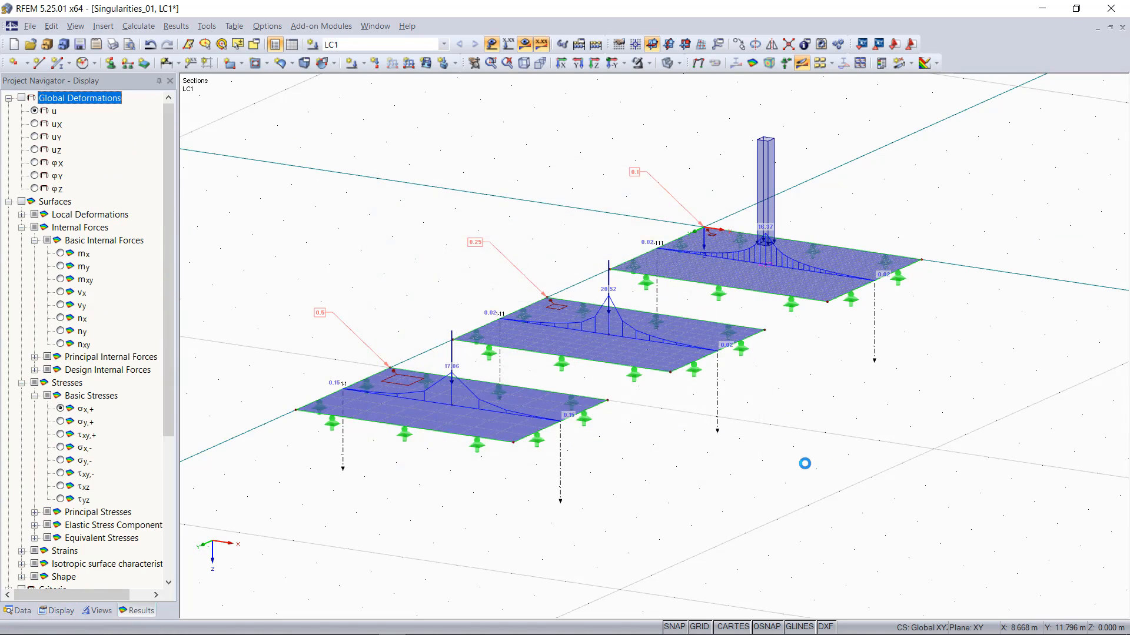
left_click(492, 44)
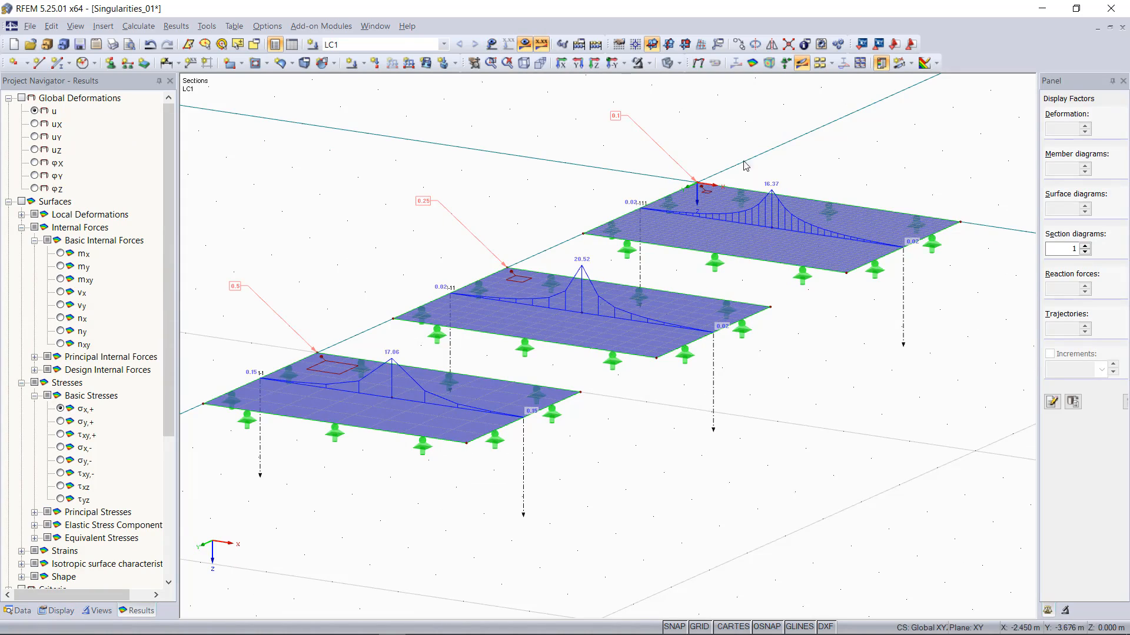
Display the model as wireframe and start a new average region with the description Example.
left_click(663, 68)
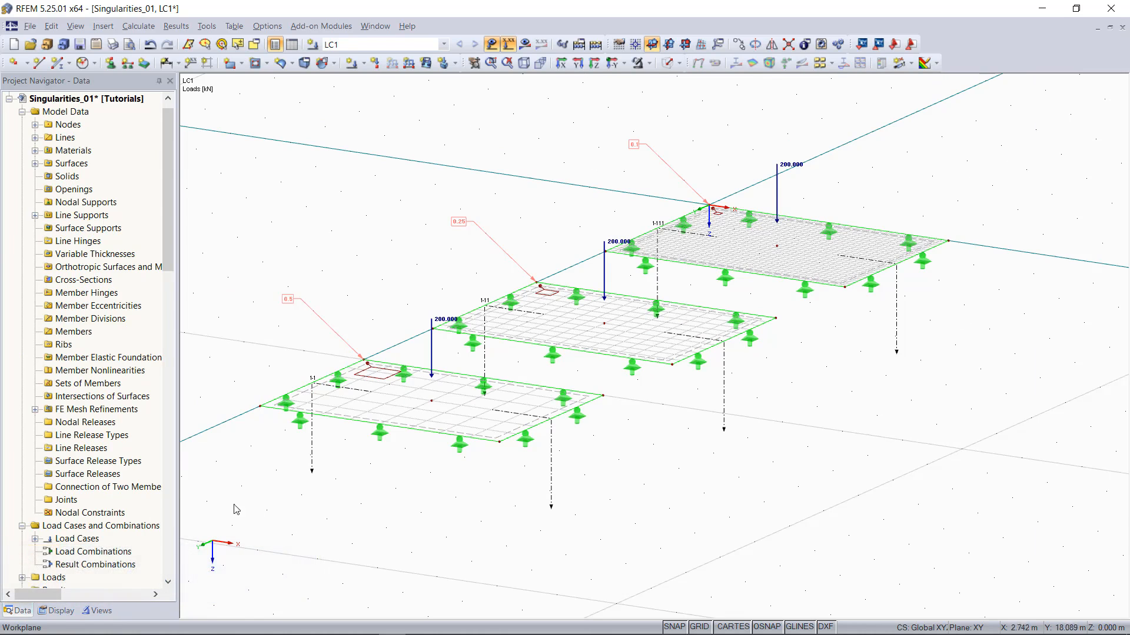
scroll(71, 441, "down", 6)
left_click(93, 385)
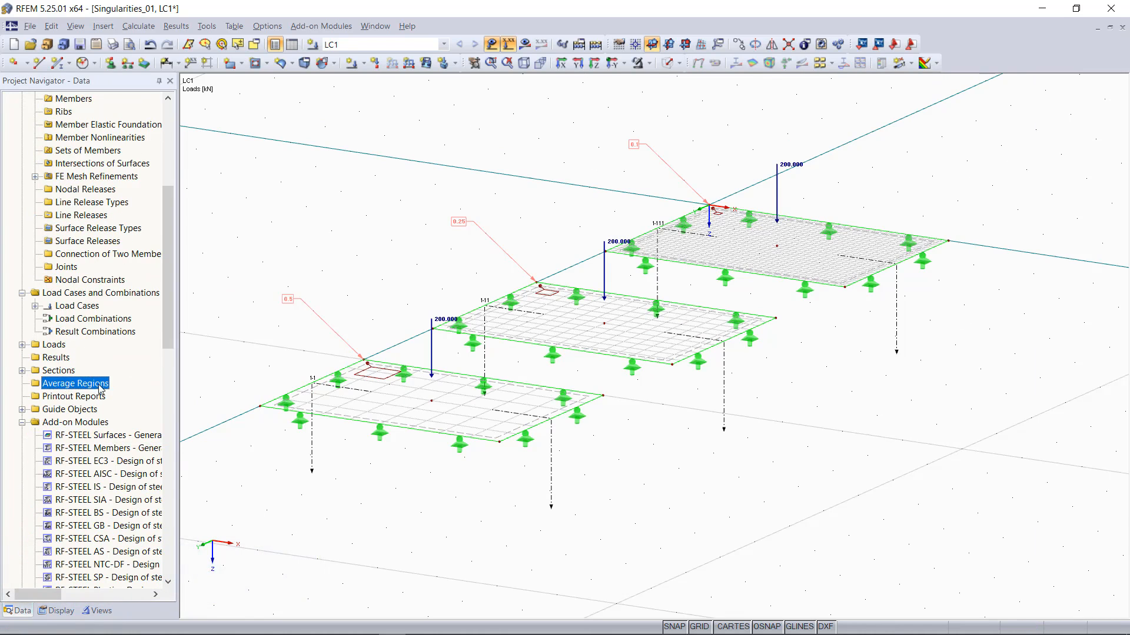
right_click(73, 386)
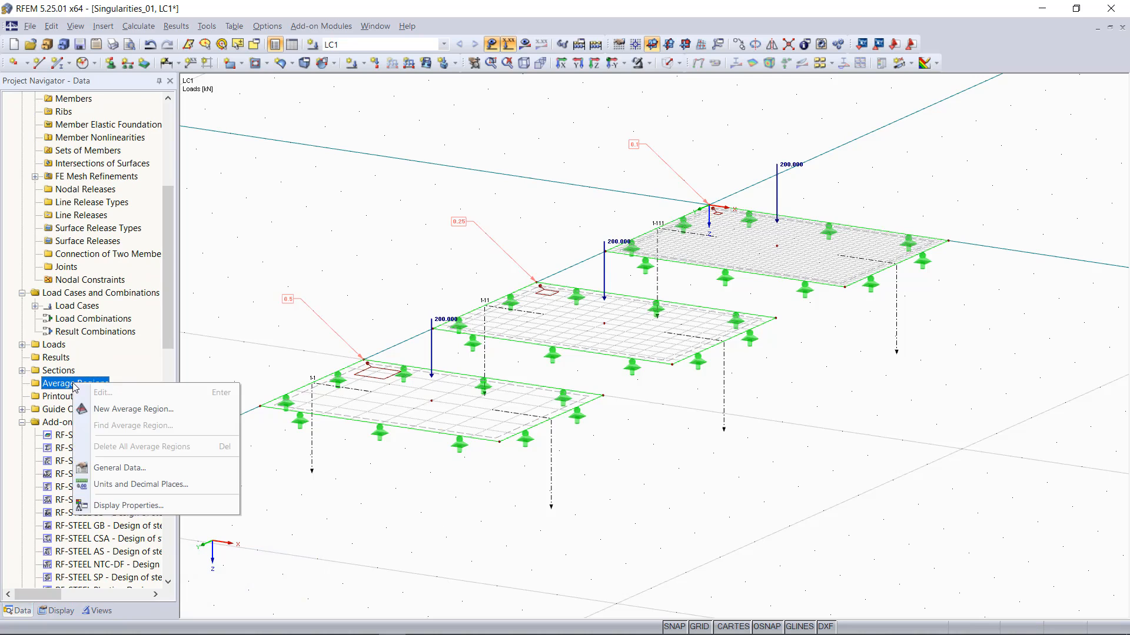
left_click(118, 410)
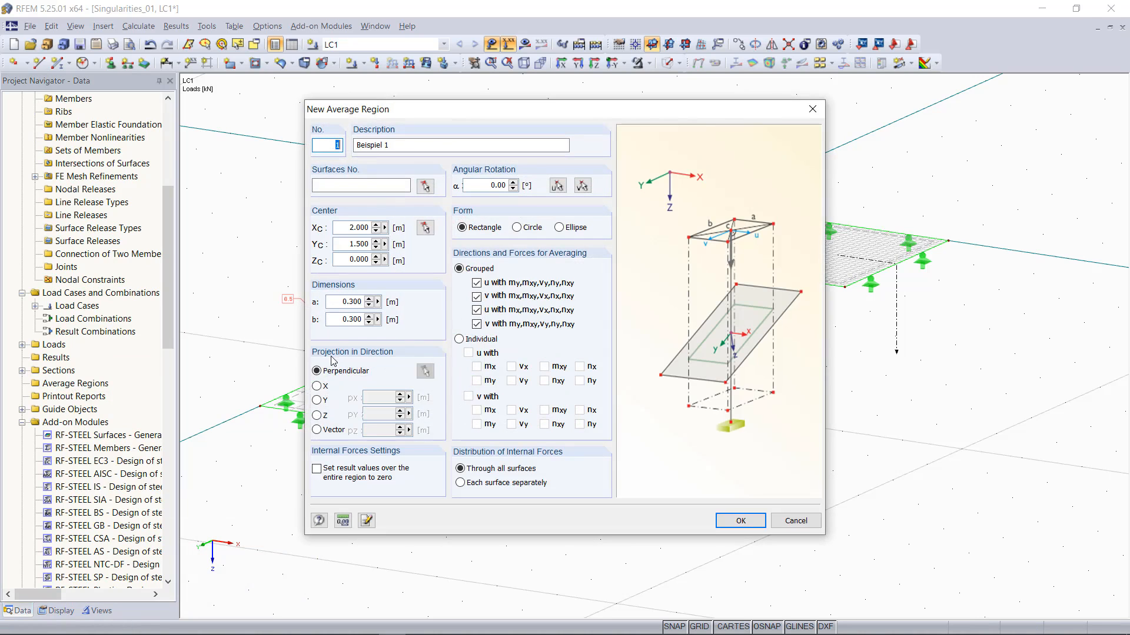
left_click_drag(507, 110, 565, 115)
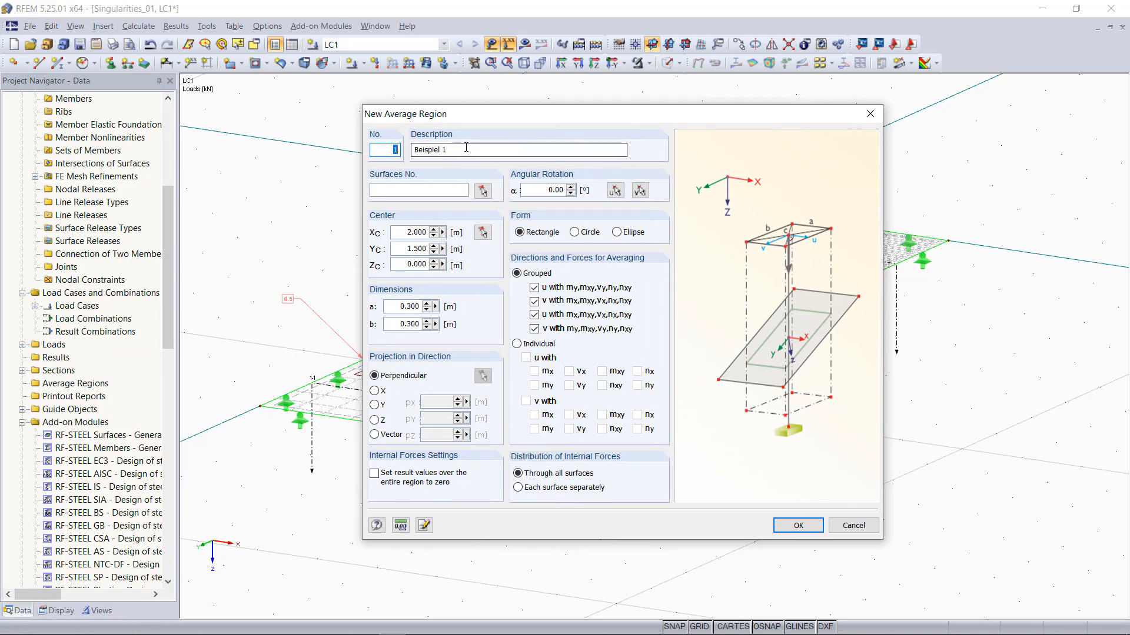
double_click(466, 148)
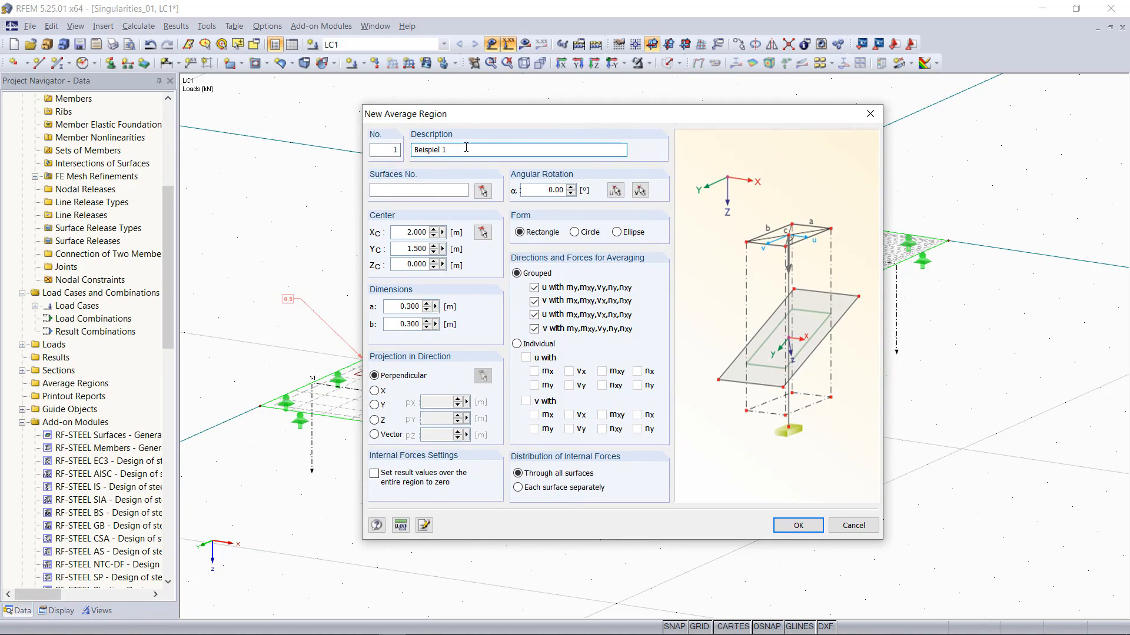
double_click(443, 149)
type("Example")
Create the average region on surface 5, centred on the rear plate's middle node, as a 0.300 by 0.300 m rectangle.
left_click(482, 191)
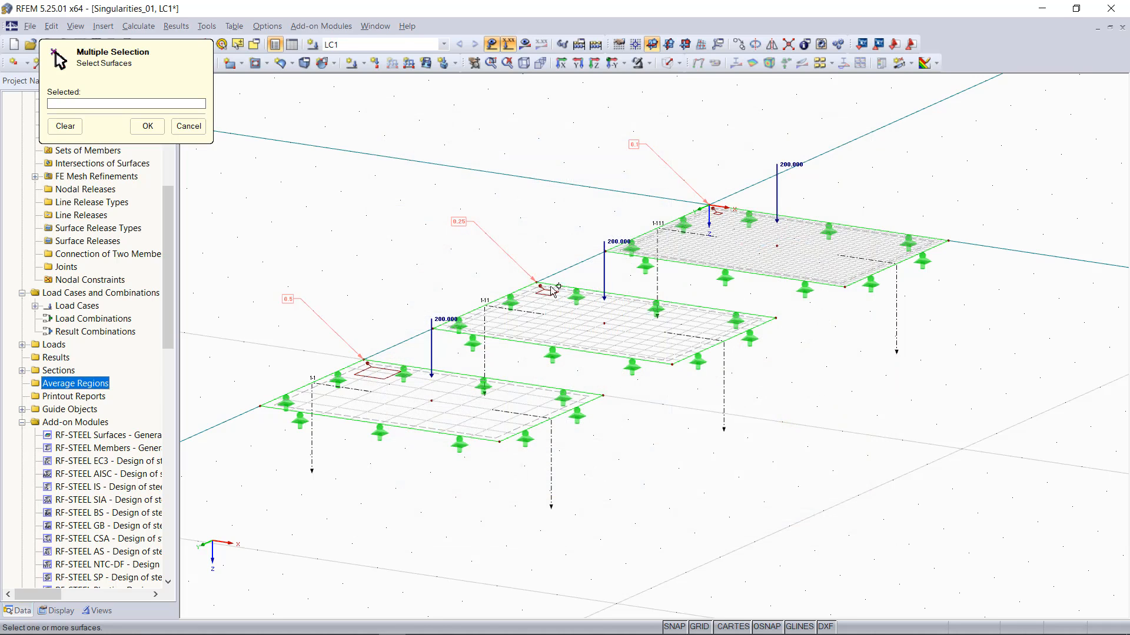
left_click(707, 262)
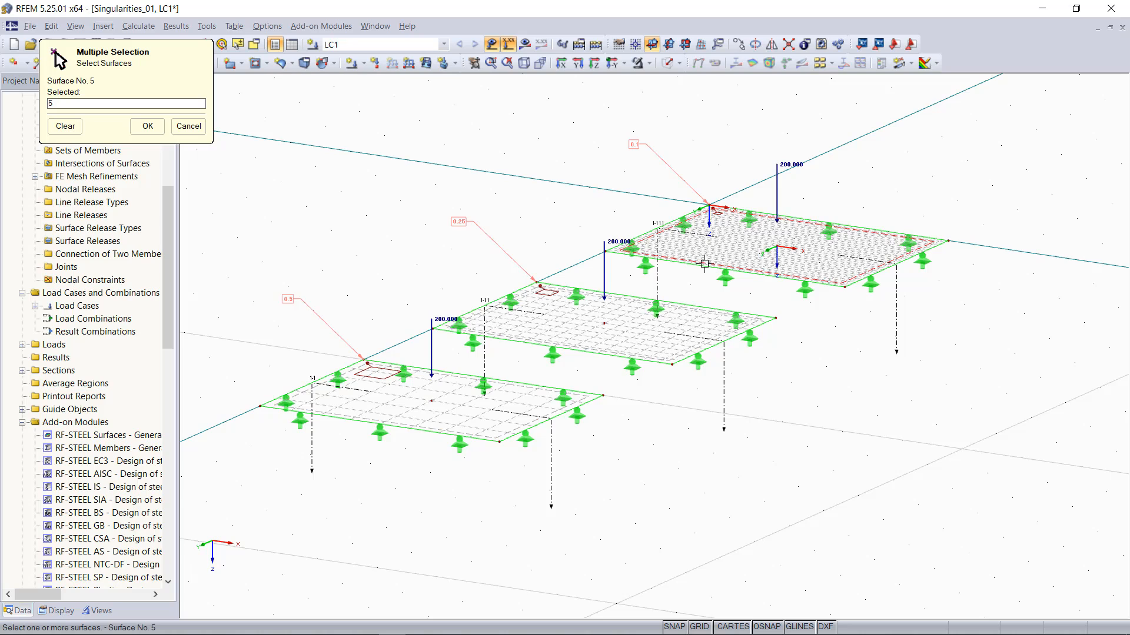
left_click(148, 126)
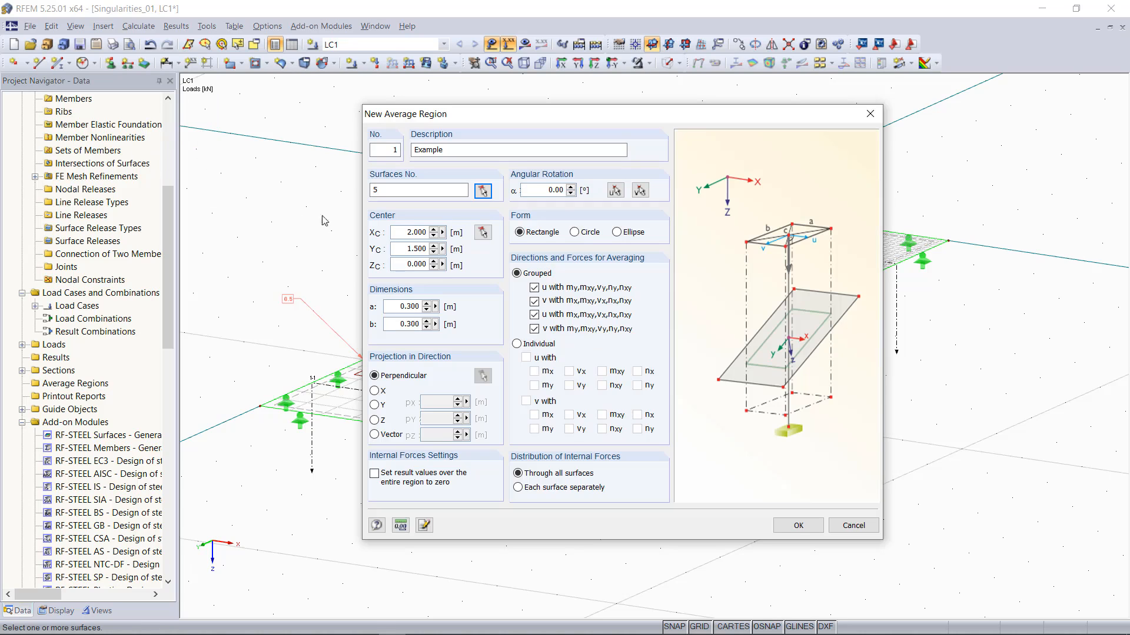
left_click(482, 235)
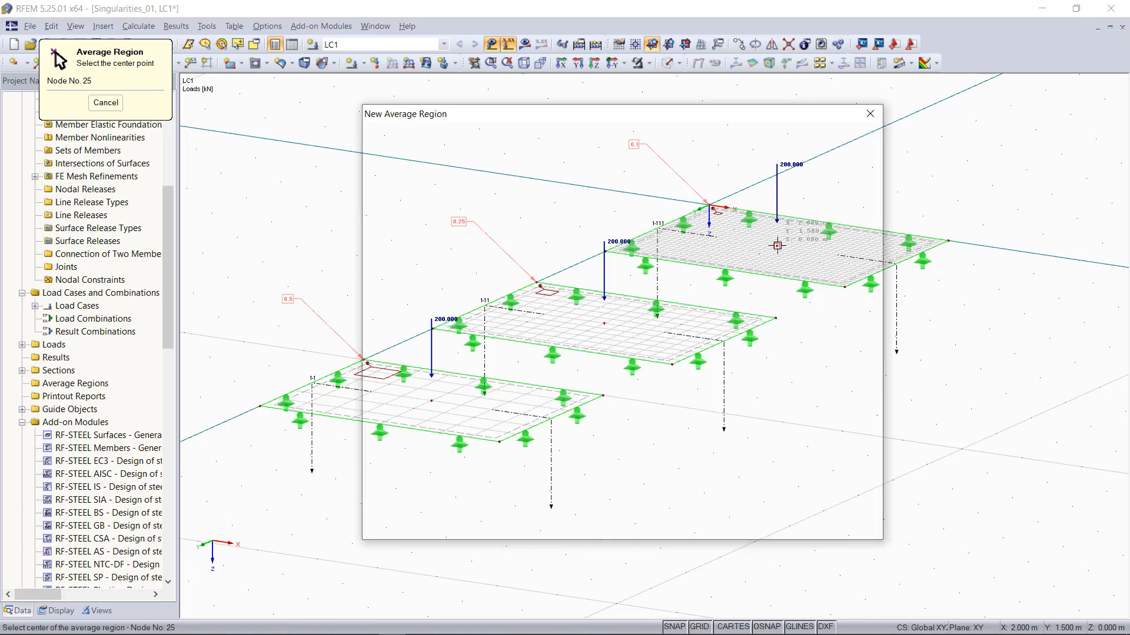
left_click(777, 246)
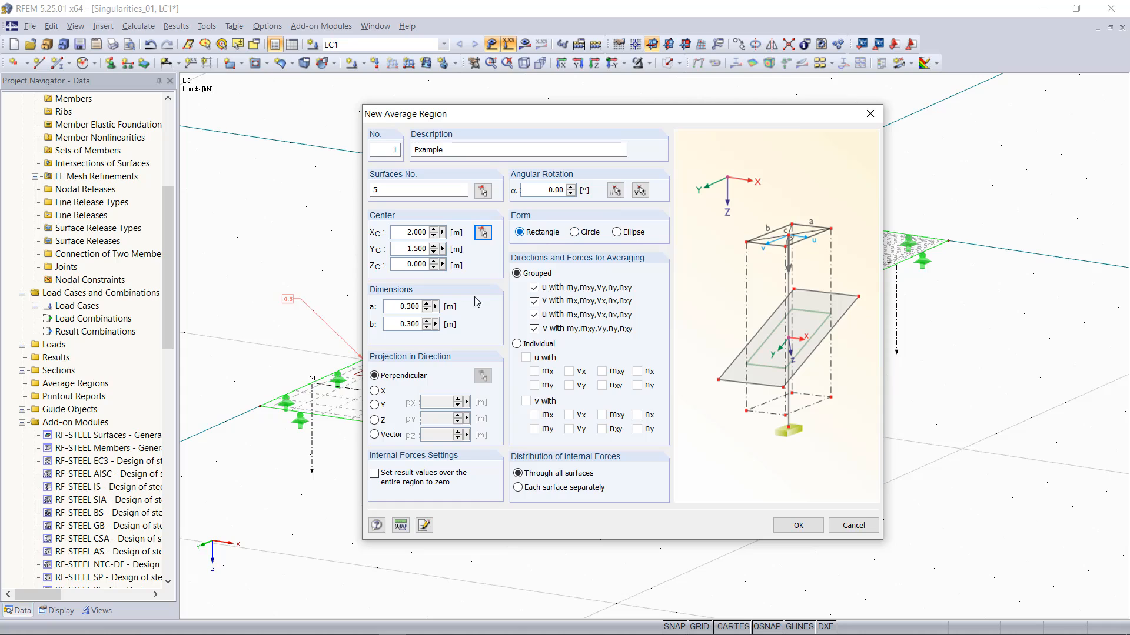
double_click(410, 306)
left_click(798, 522)
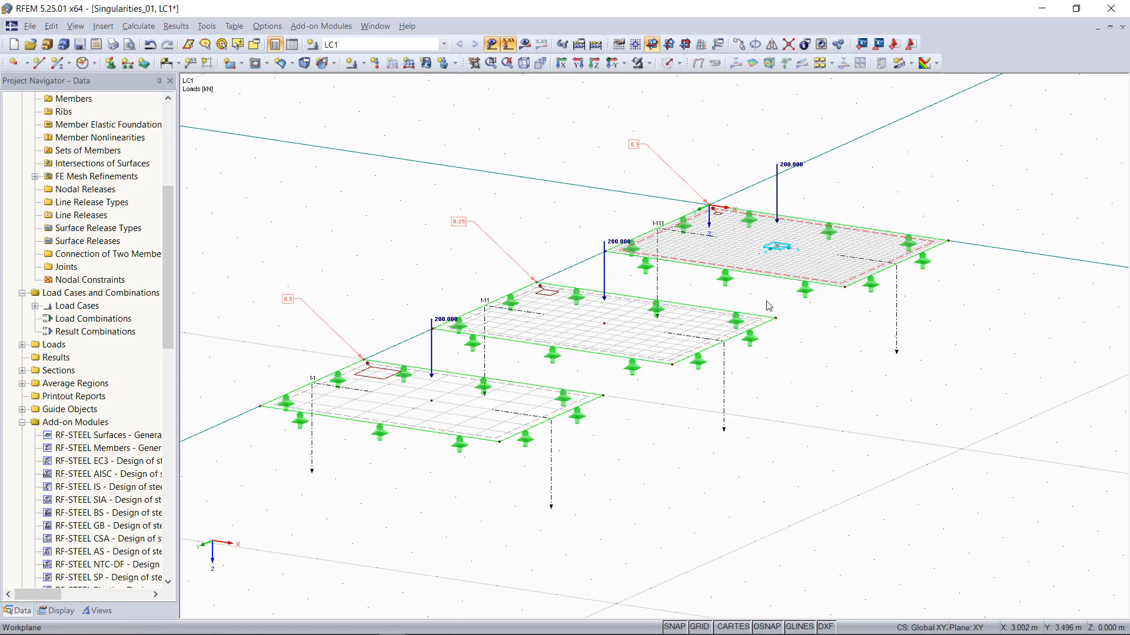
Calculate load case LC1 with the average region and hide the loads to compare the section diagrams of the three plates.
left_click(524, 44)
left_click(542, 346)
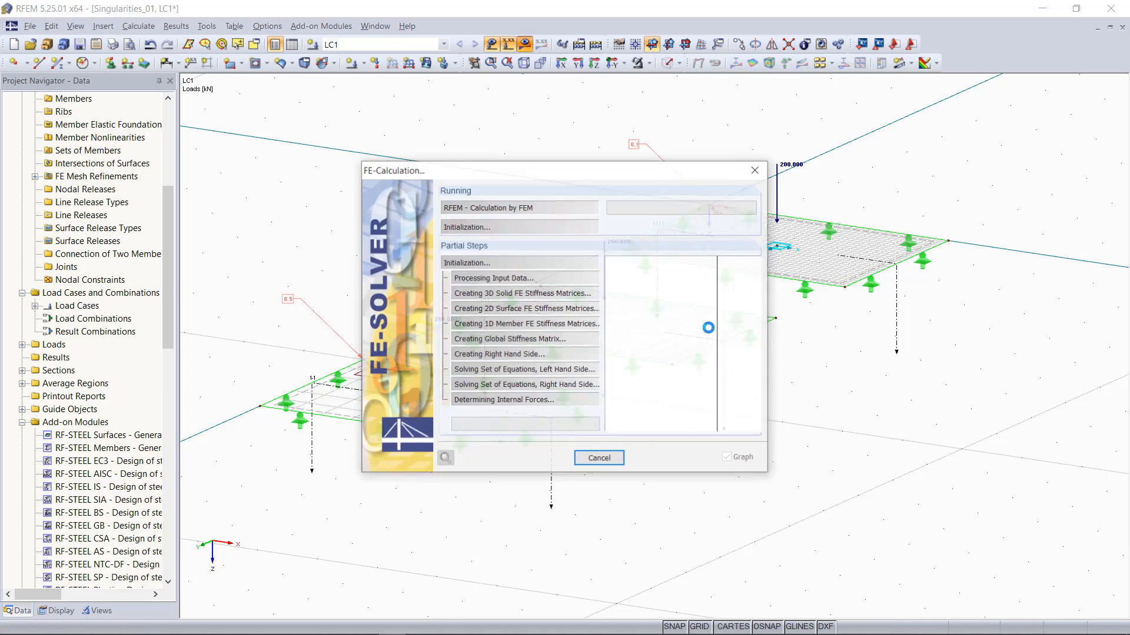
left_click(491, 45)
scroll(827, 394, "up", 5)
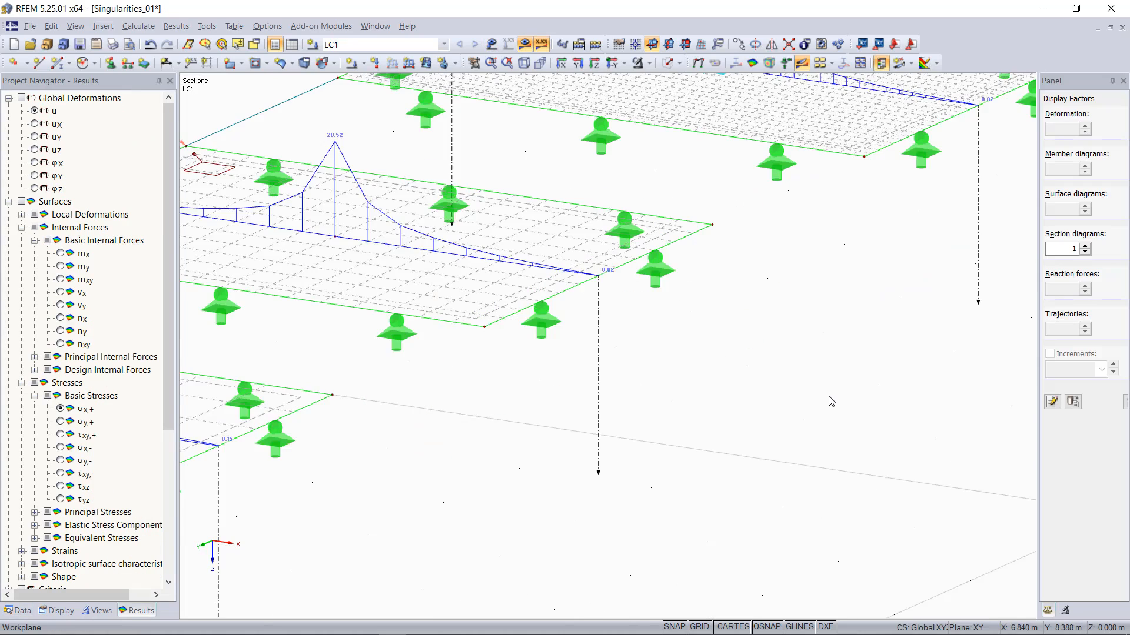
scroll(827, 390, "down", 4)
scroll(778, 120, "up", 4)
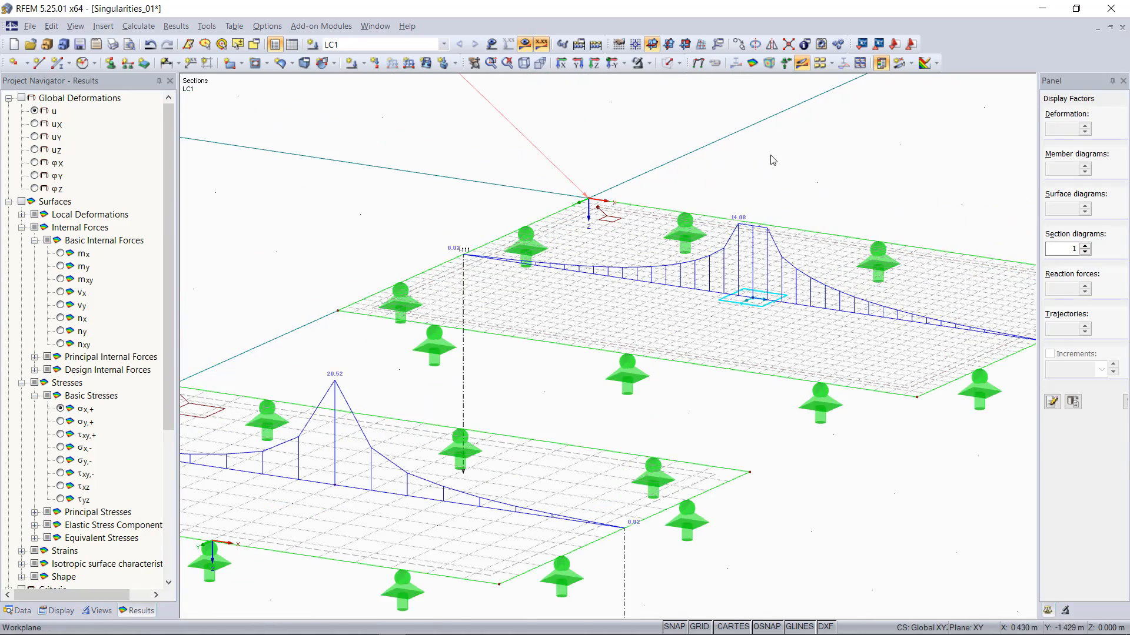
scroll(789, 142, "down", 1)
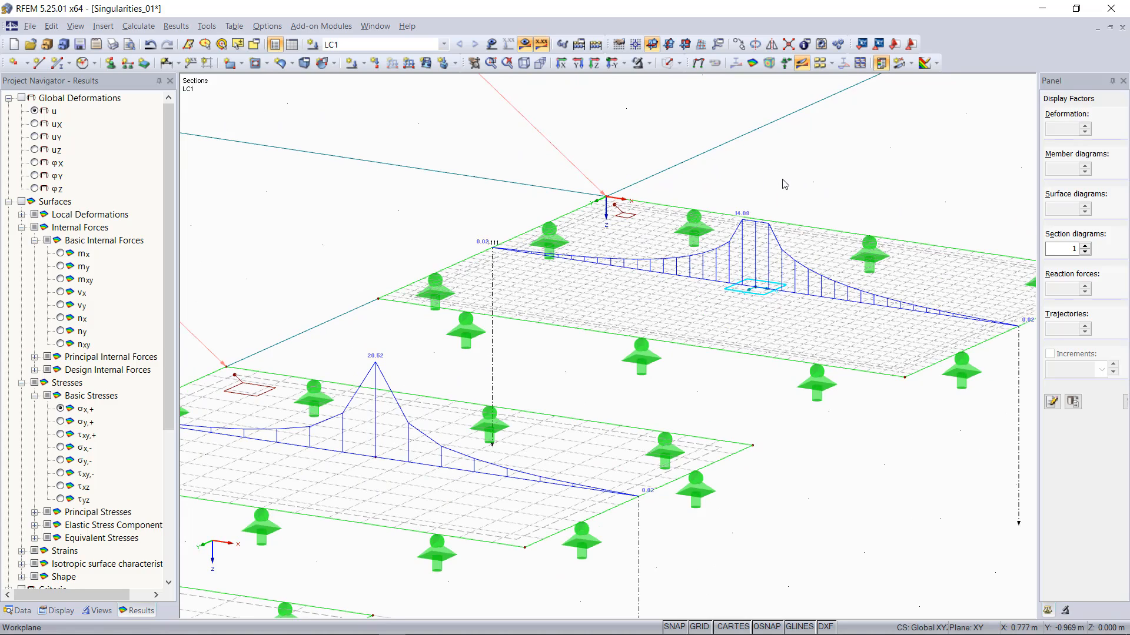
scroll(784, 184, "down", 3)
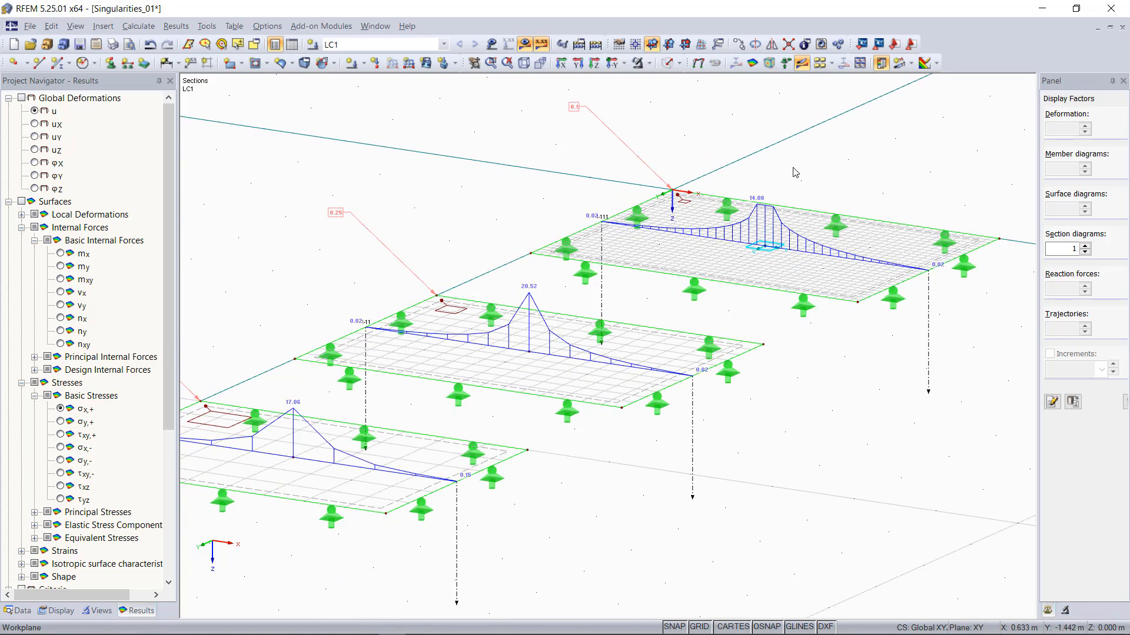
scroll(797, 174, "down", 3)
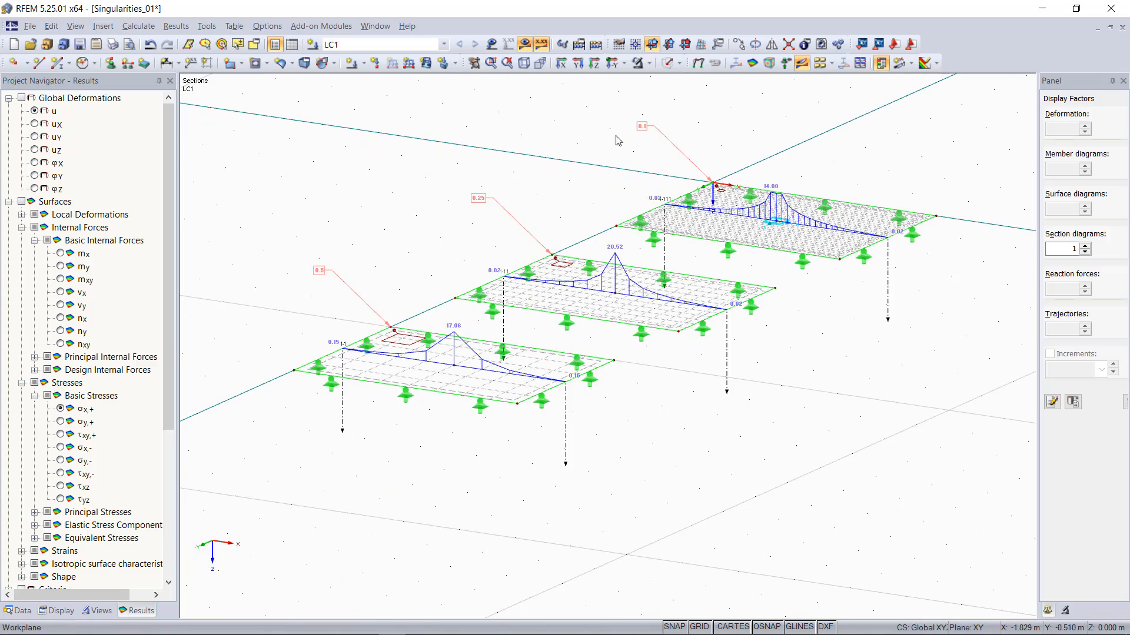
Show the surface stress contours on the plates and display the model in solid transparent mode.
left_click(751, 63)
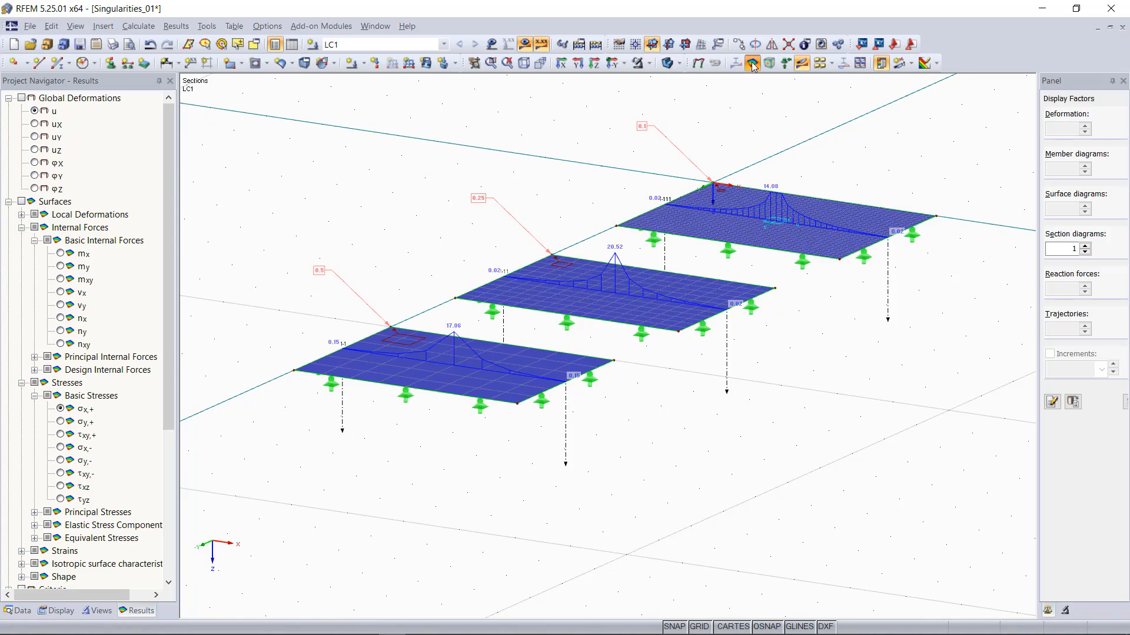
left_click(666, 63)
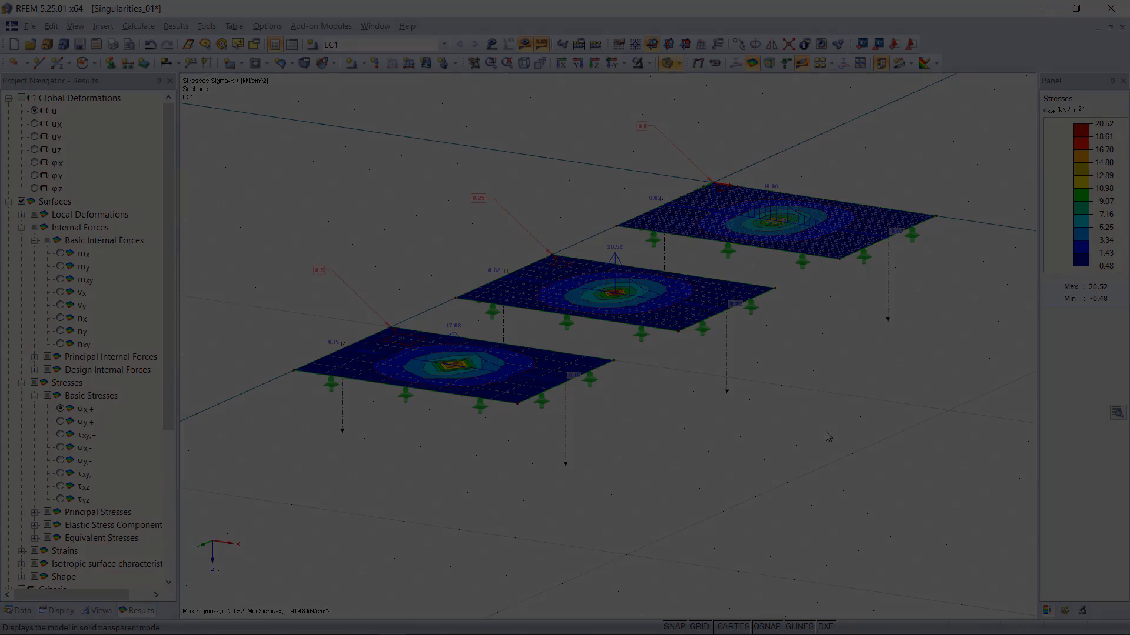